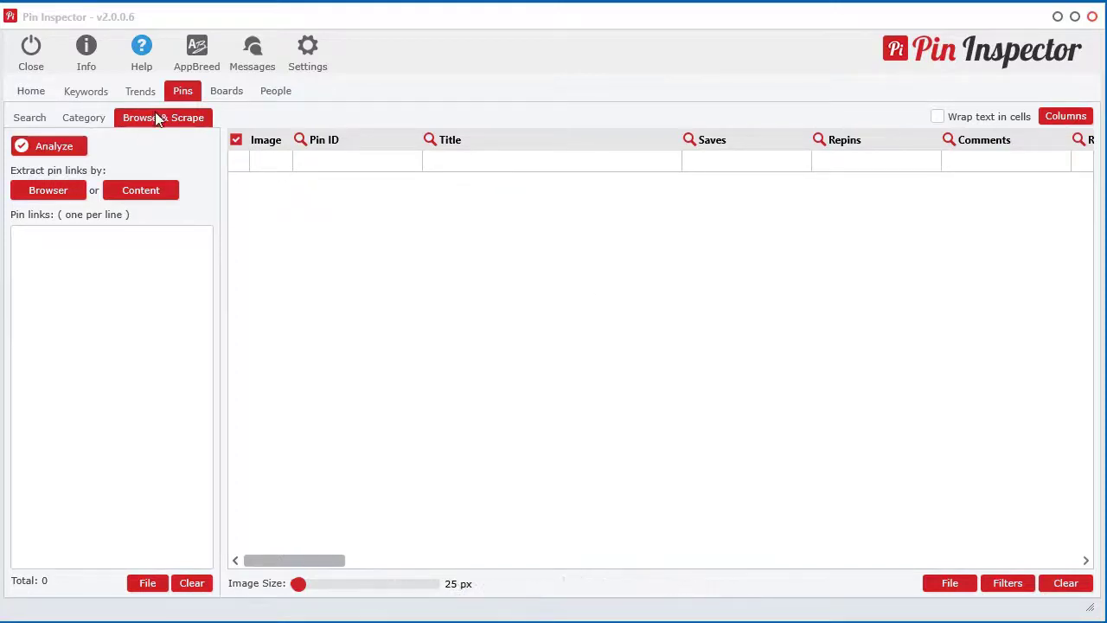
Step: Open the built-in browser, expand its Pinterest bookmarks, and enlarge the window to fill the screen
click(53, 195)
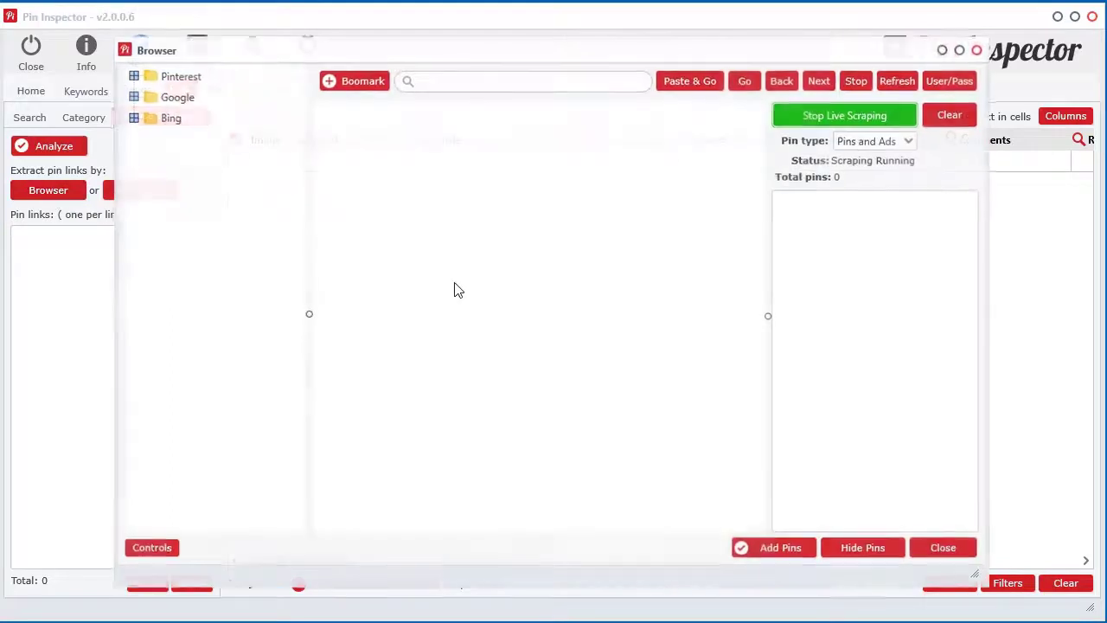
click(134, 76)
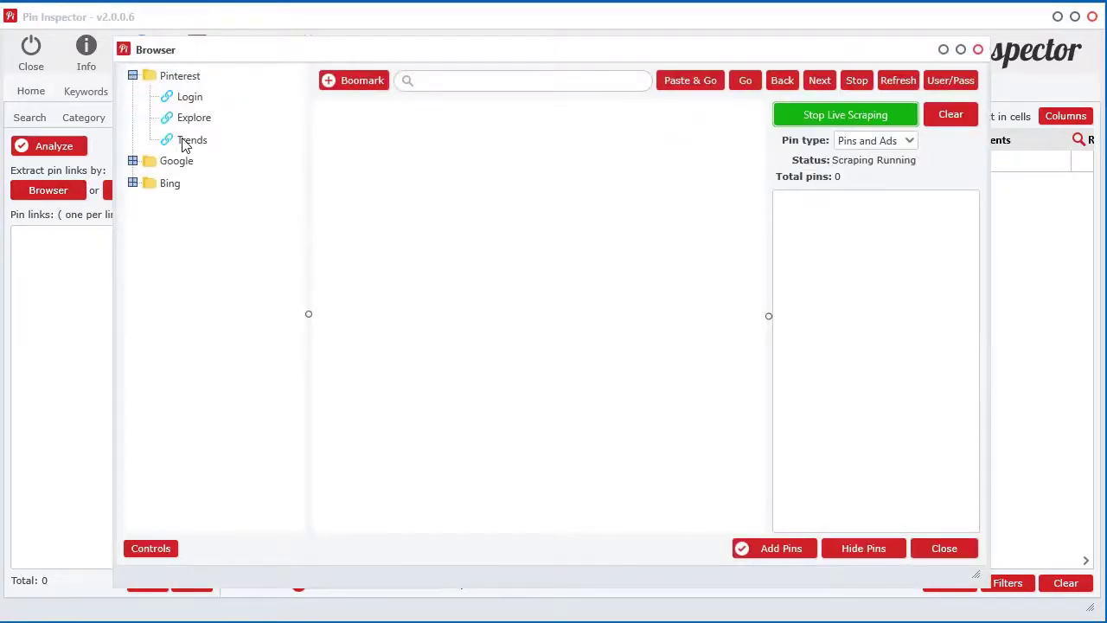
drag(450, 50, 339, 16)
drag(858, 537, 1092, 612)
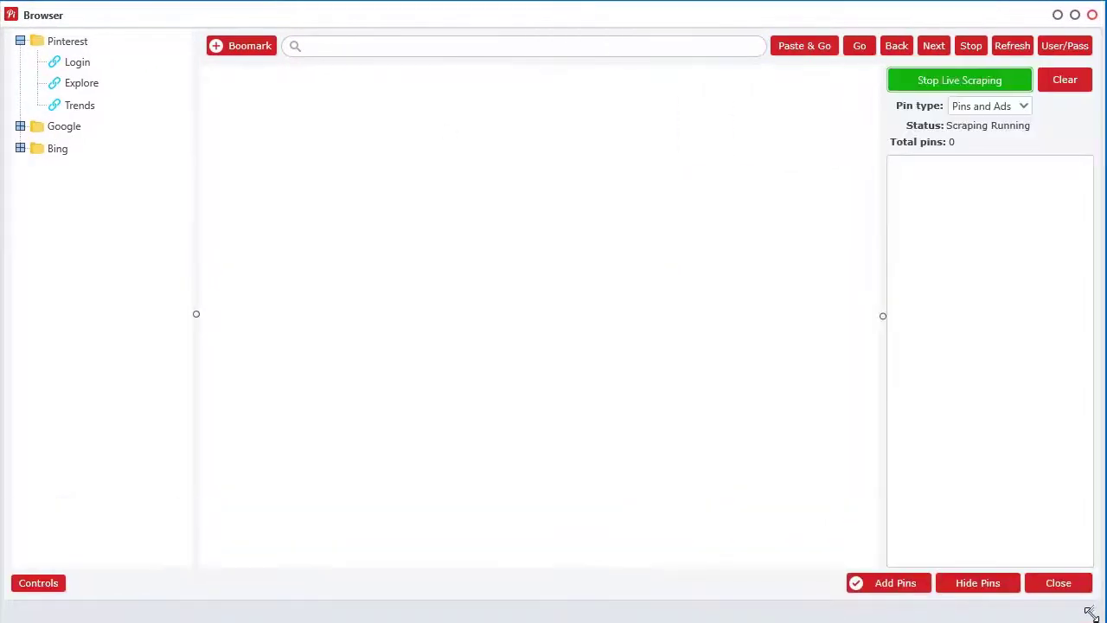
Step: Load the U.S. Pinterest Trends page from the Trends bookmark and maximize the browser window
click(80, 106)
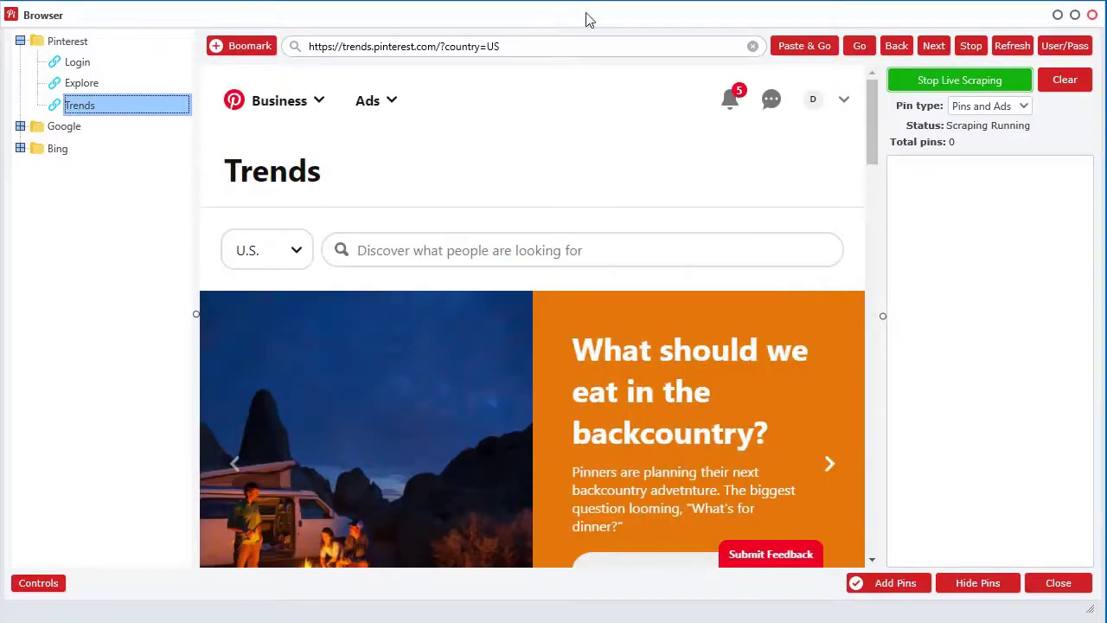
drag(586, 19, 669, 238)
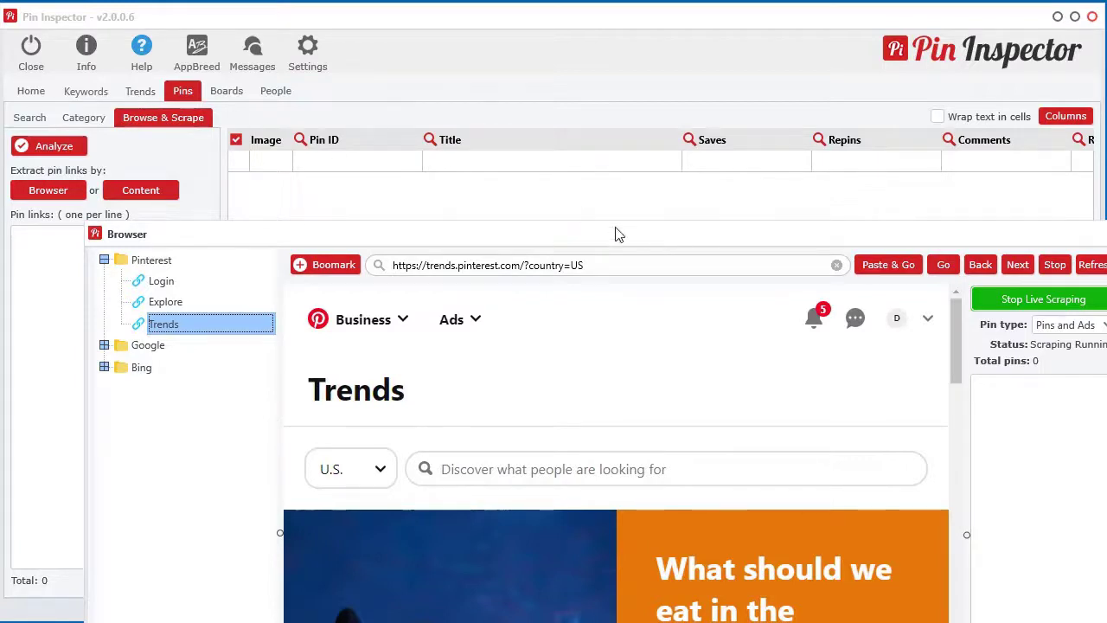
drag(618, 235, 533, 25)
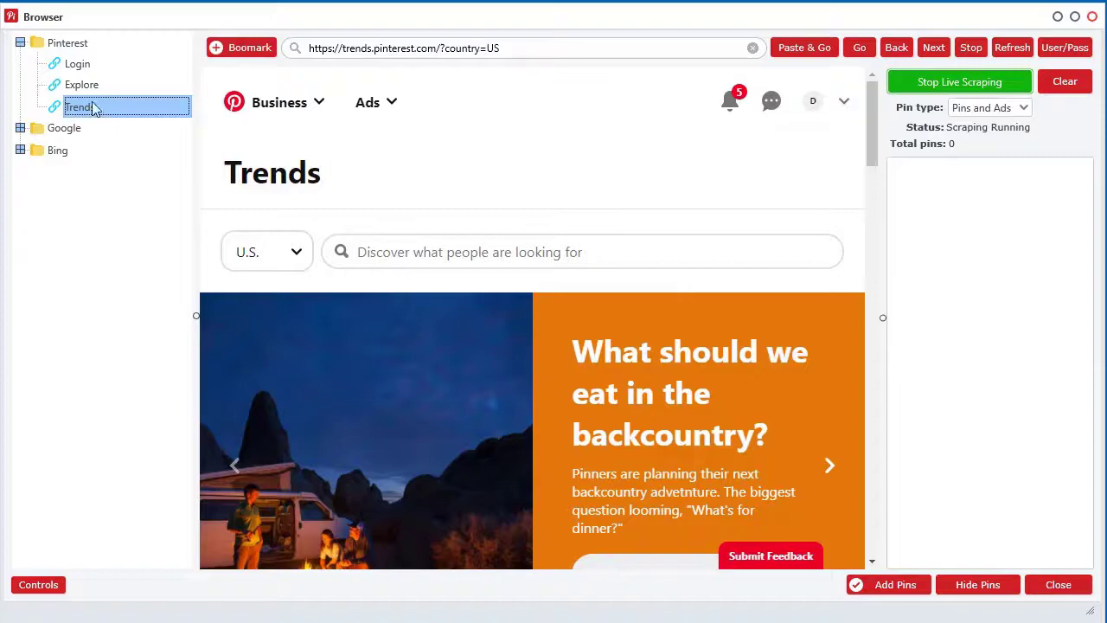
mouse_move(873, 119)
mouse_down()
mouse_move(850, 297)
mouse_move(867, 334)
mouse_move(867, 489)
mouse_move(867, 111)
mouse_up()
click(289, 252)
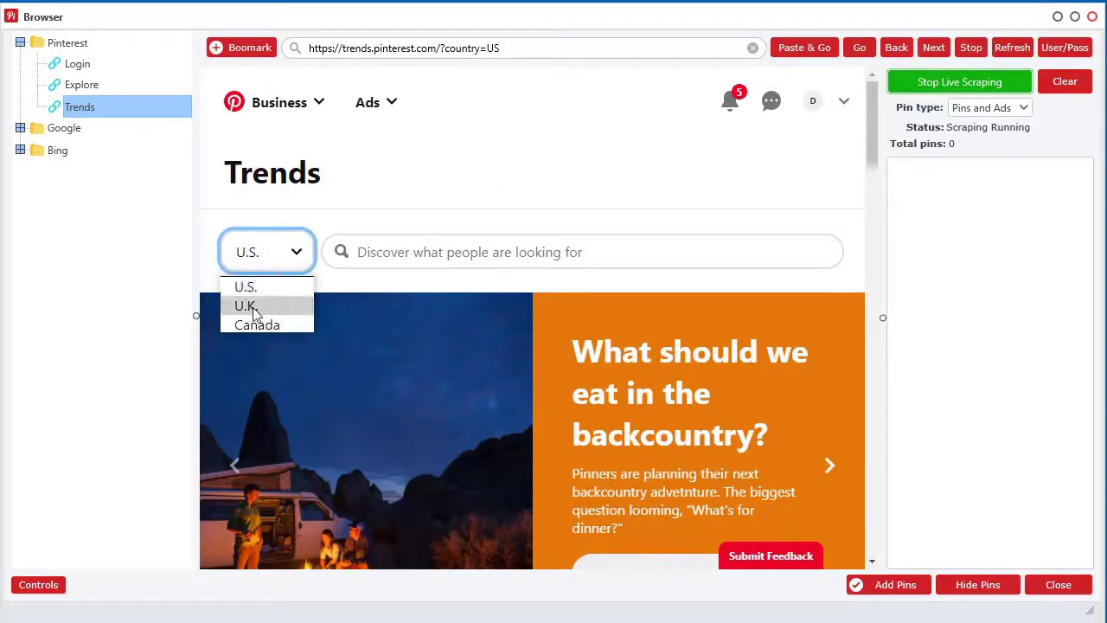
click(487, 110)
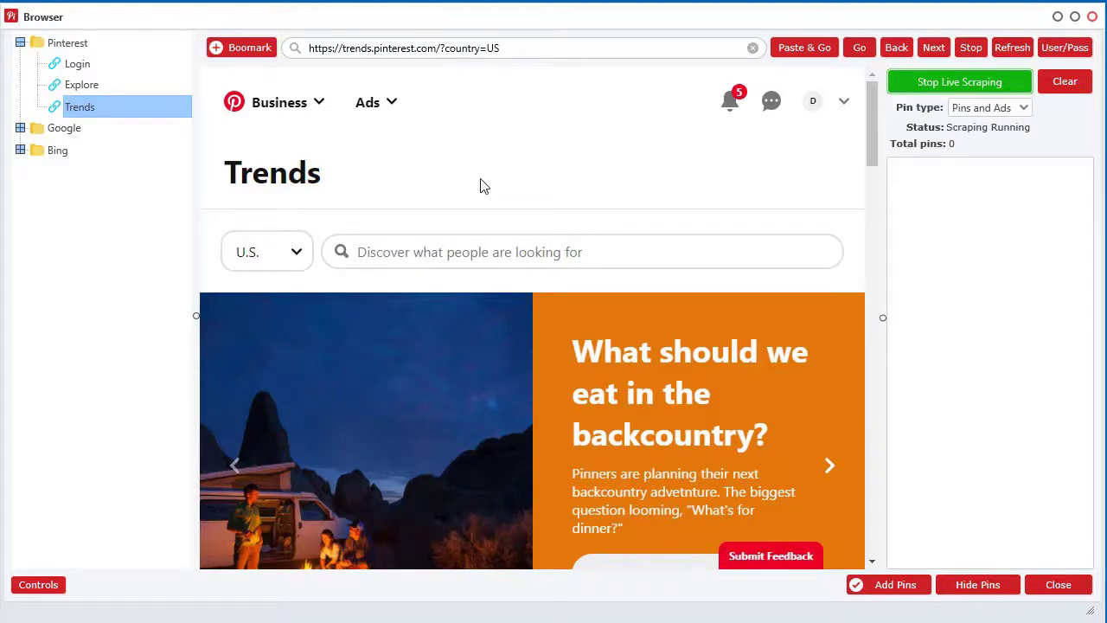
double_click(425, 29)
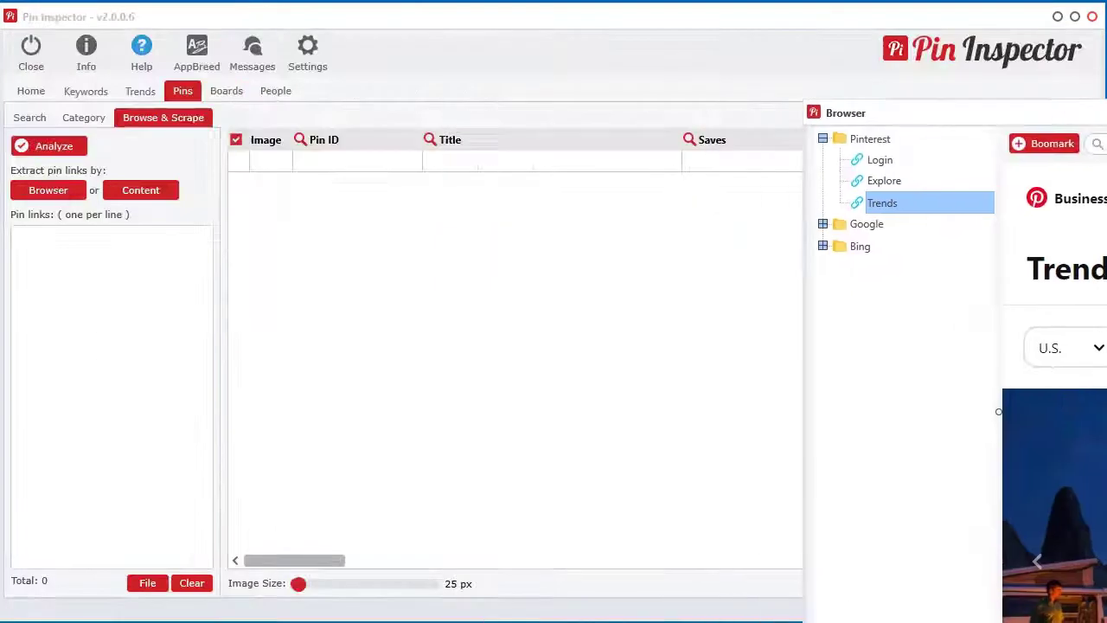
click(141, 92)
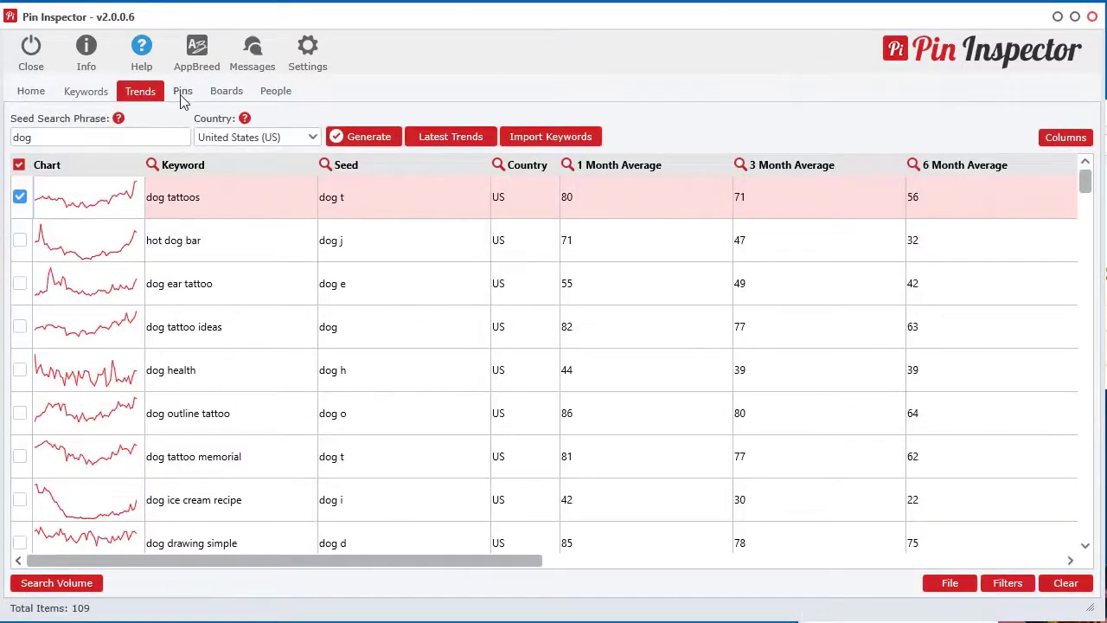
click(183, 93)
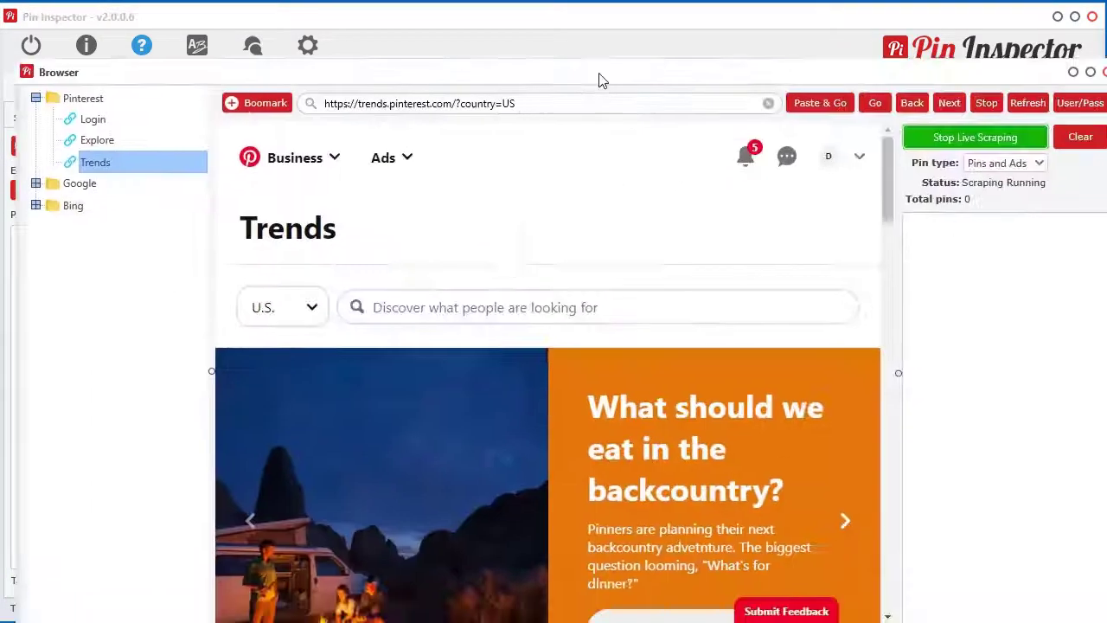
double_click(598, 76)
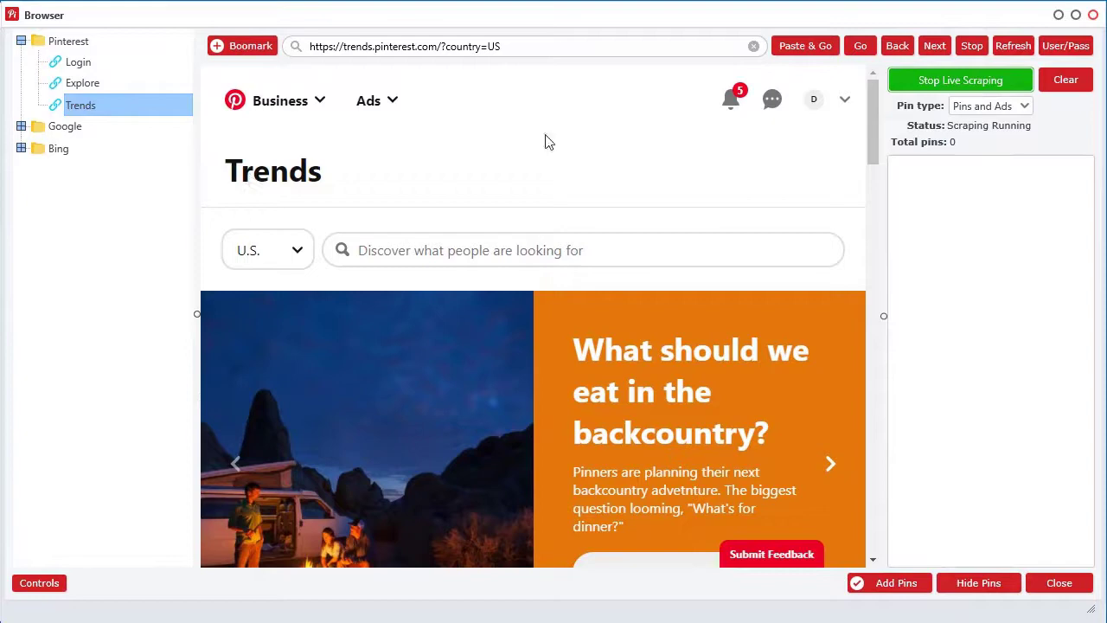
Step: Scroll the Trends page and narrow the bookmark panel beside it
scroll(519, 346, down, 5)
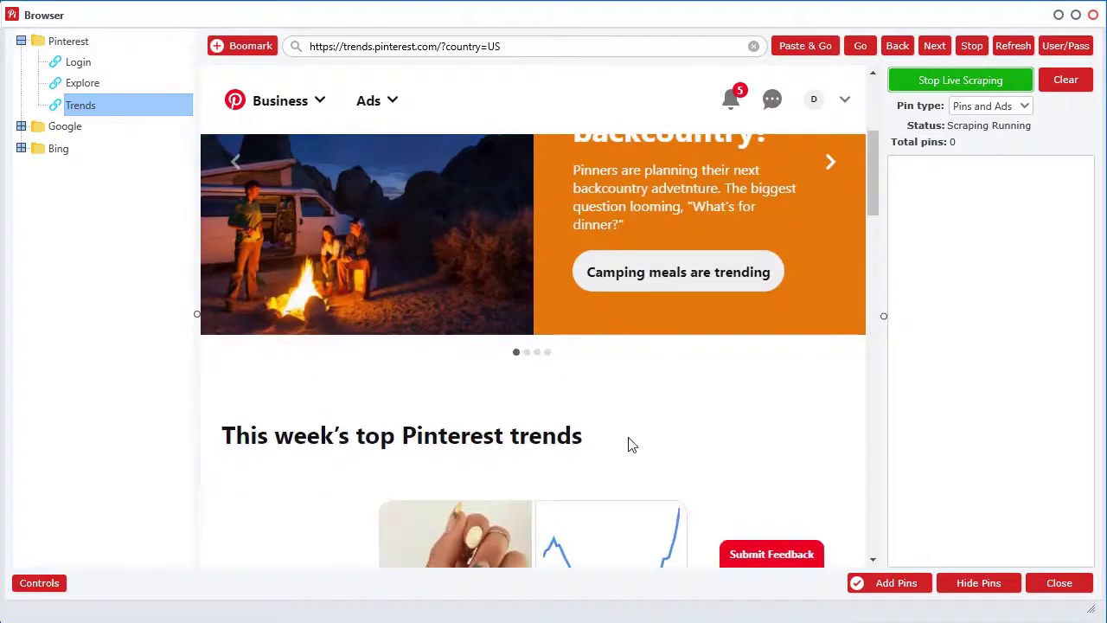
scroll(631, 444, down, 3)
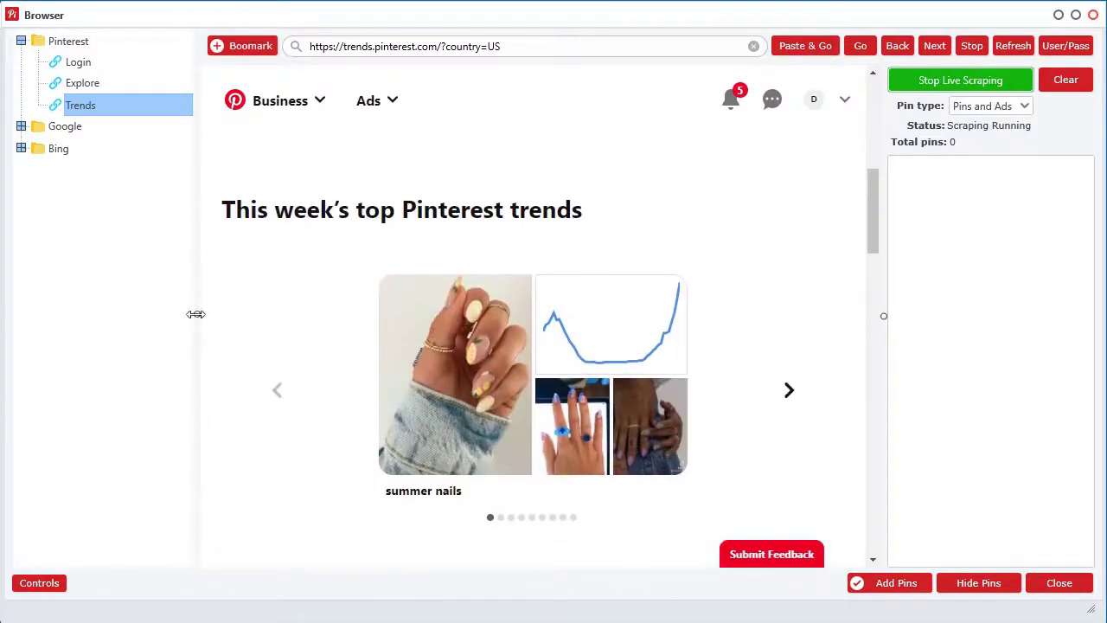
drag(197, 315, 159, 315)
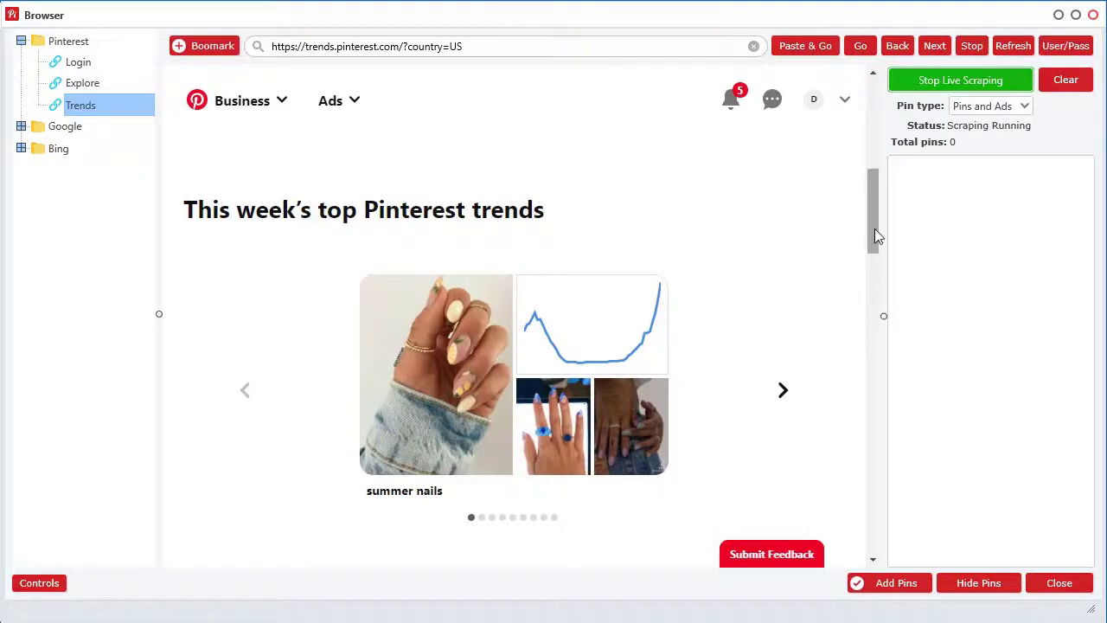
drag(875, 229, 871, 133)
Step: Search Trends for 'dog' and scroll down to its chart and Popular Pins
click(433, 249)
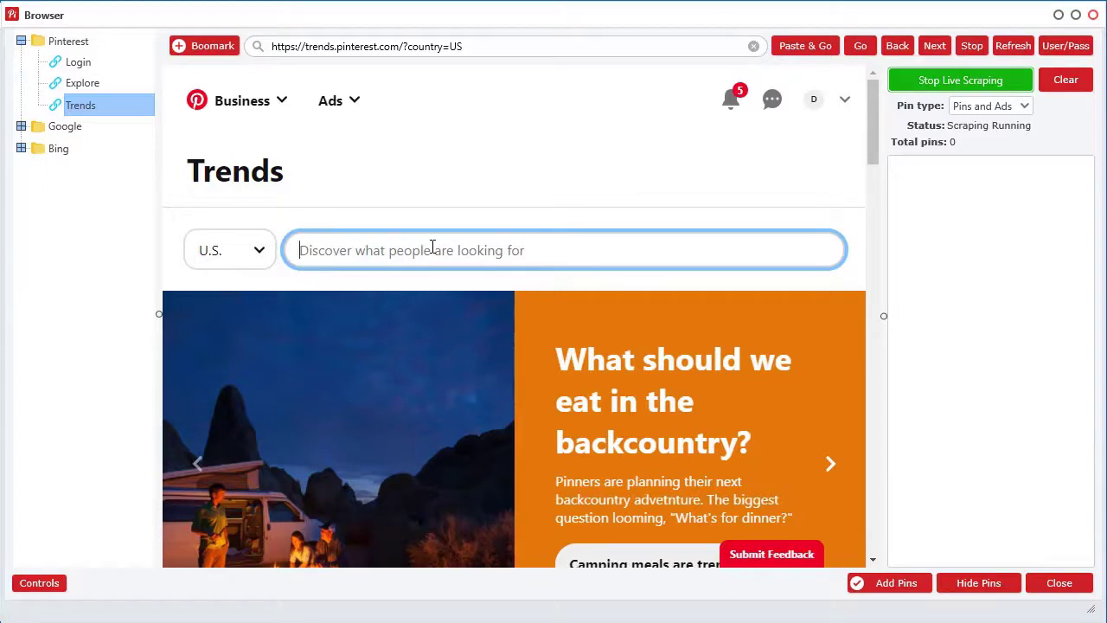
text(dog)
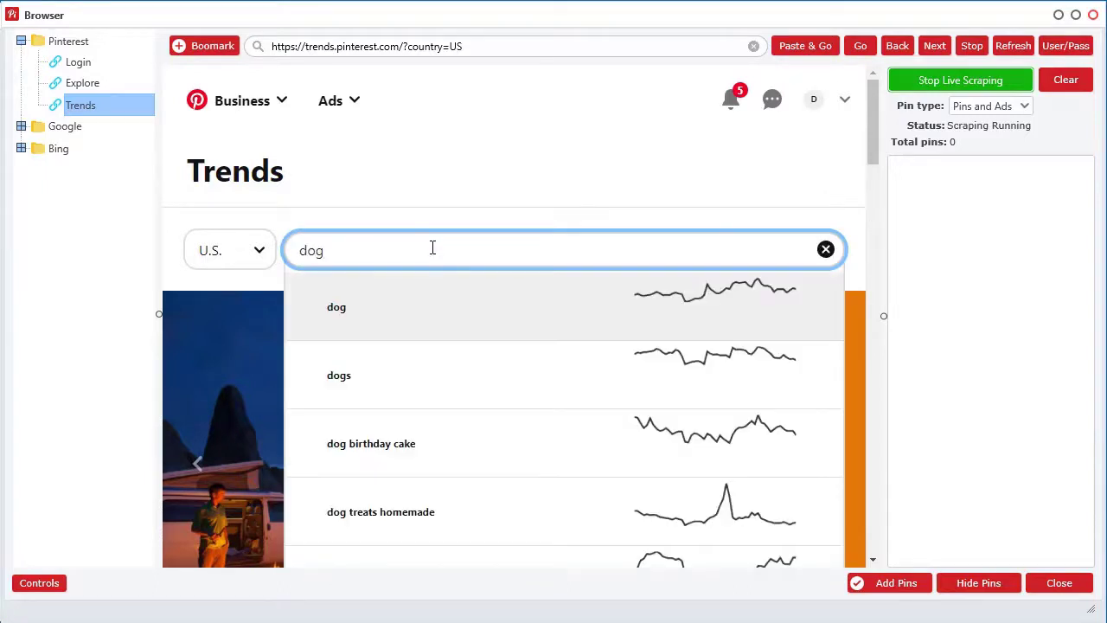
click(383, 309)
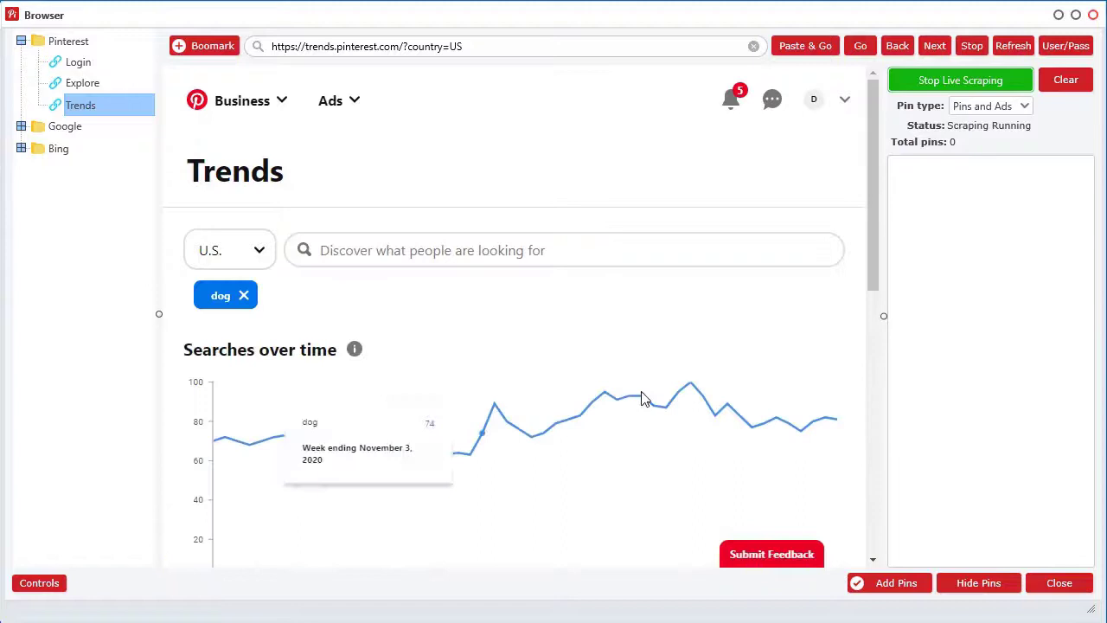
scroll(674, 314, down, 4)
scroll(545, 403, down, 3)
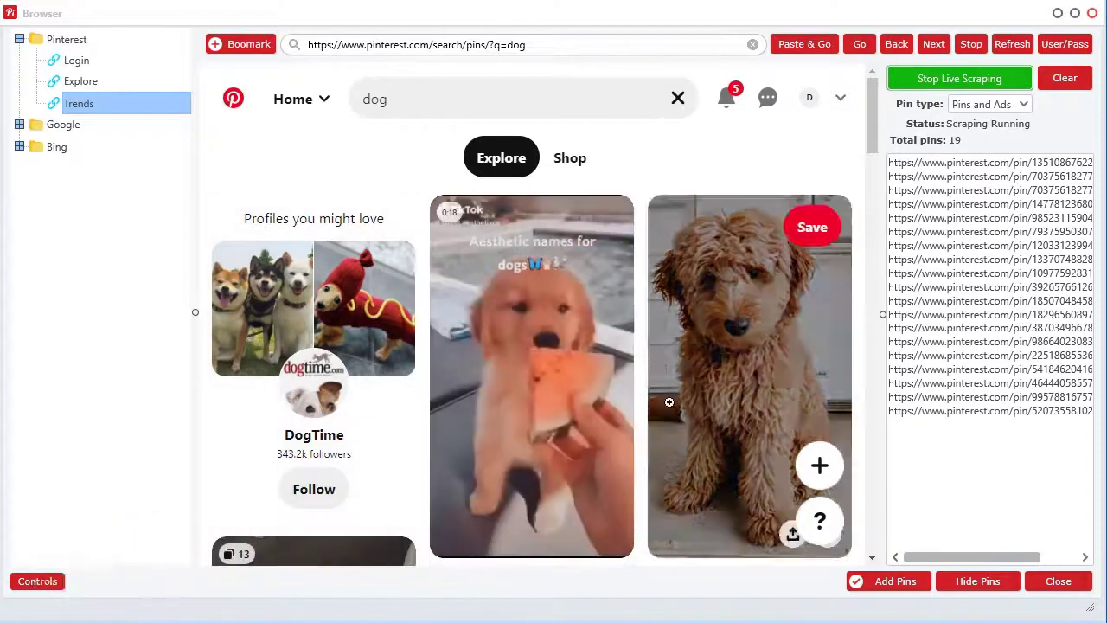
Step: Scroll the dog results while live scraping collects 19 pin links, then reopen Trends
scroll(669, 402, down, 10)
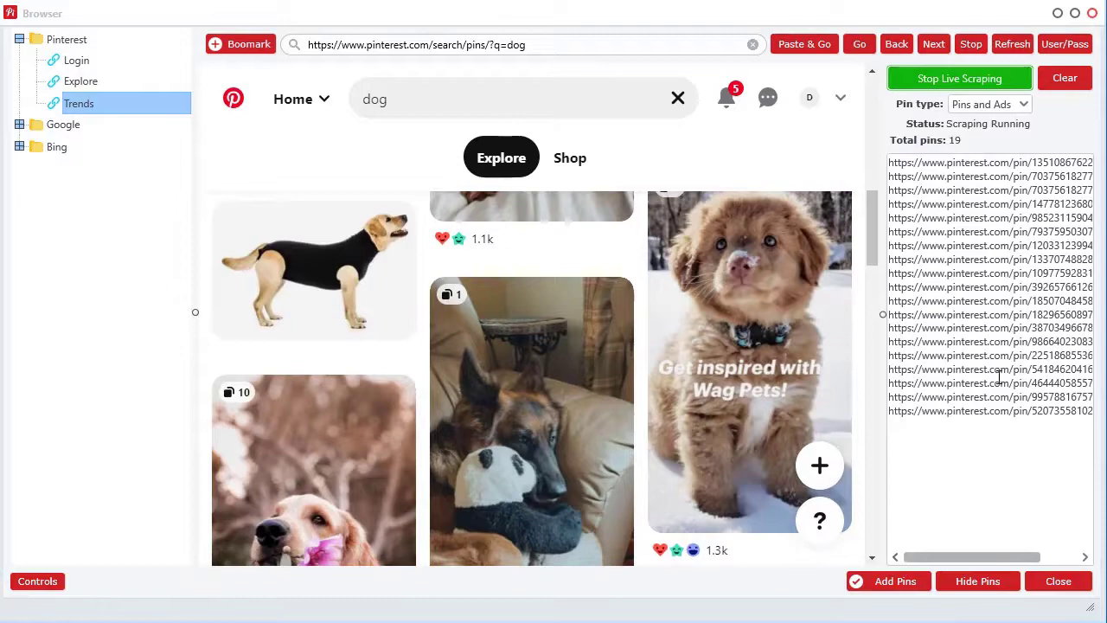
scroll(653, 316, down, 5)
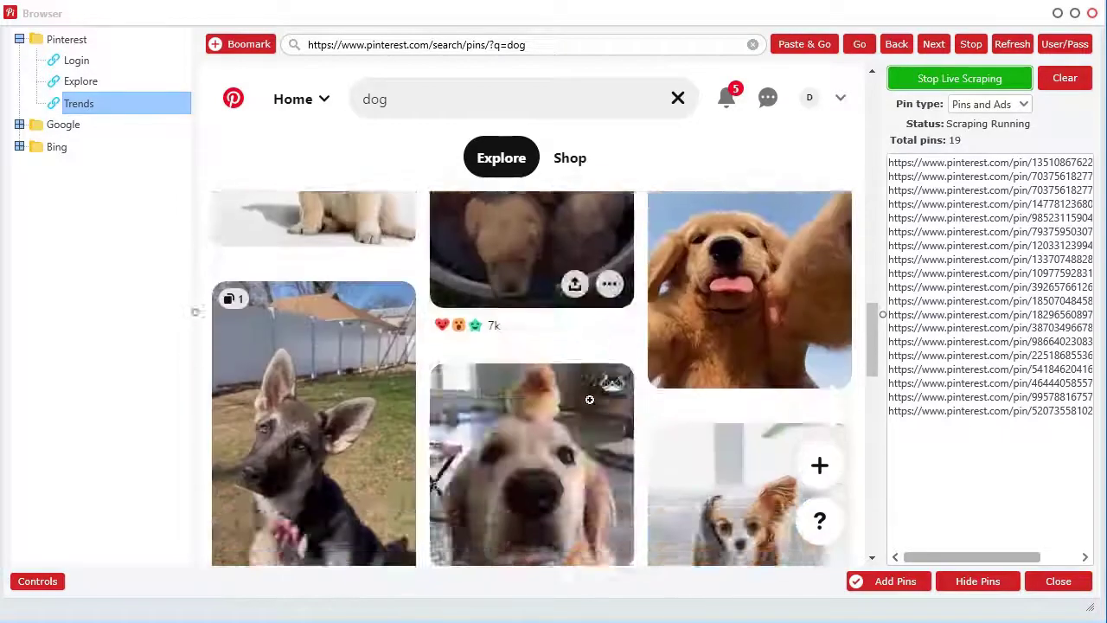
scroll(592, 409, up, 5)
scroll(592, 408, up, 5)
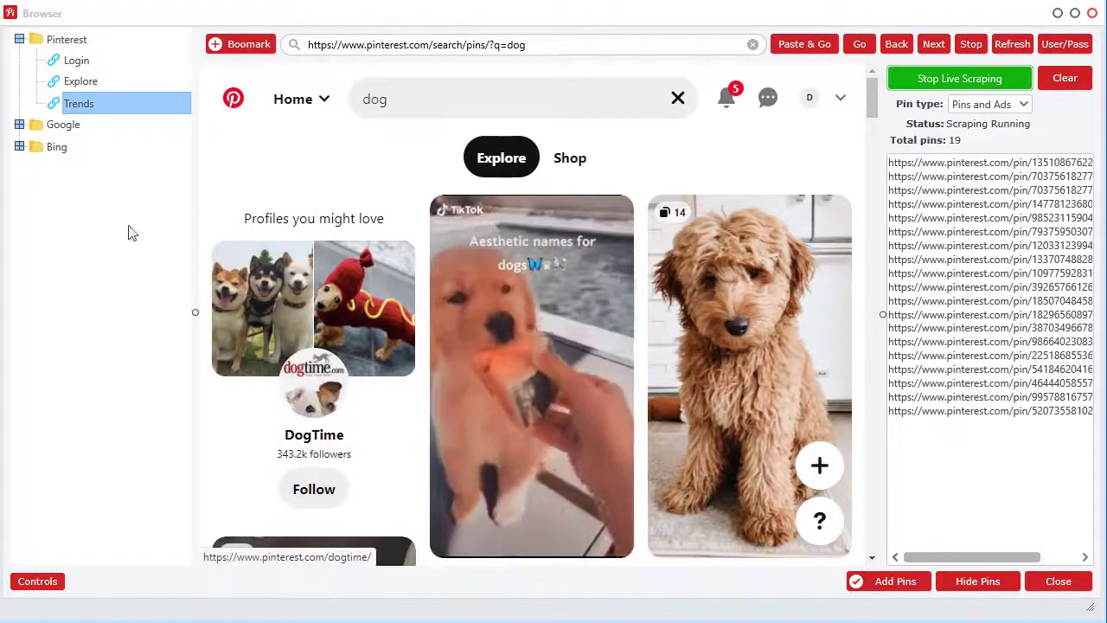
click(89, 106)
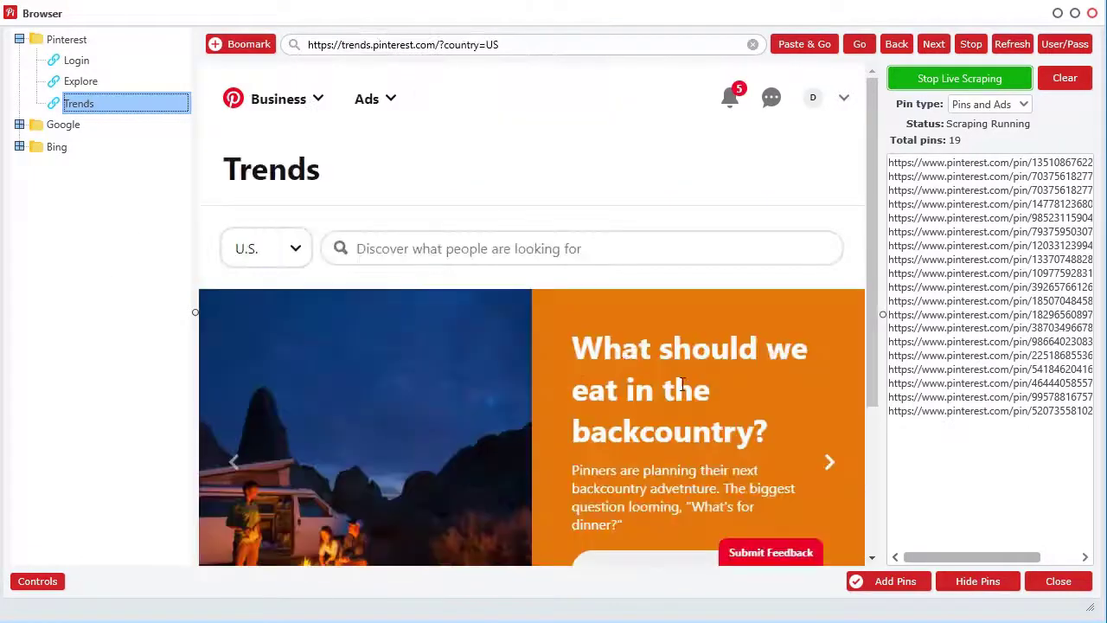
Step: Open the corset trend's page, then go back to the Trends home page
scroll(684, 386, down, 3)
scroll(684, 387, down, 6)
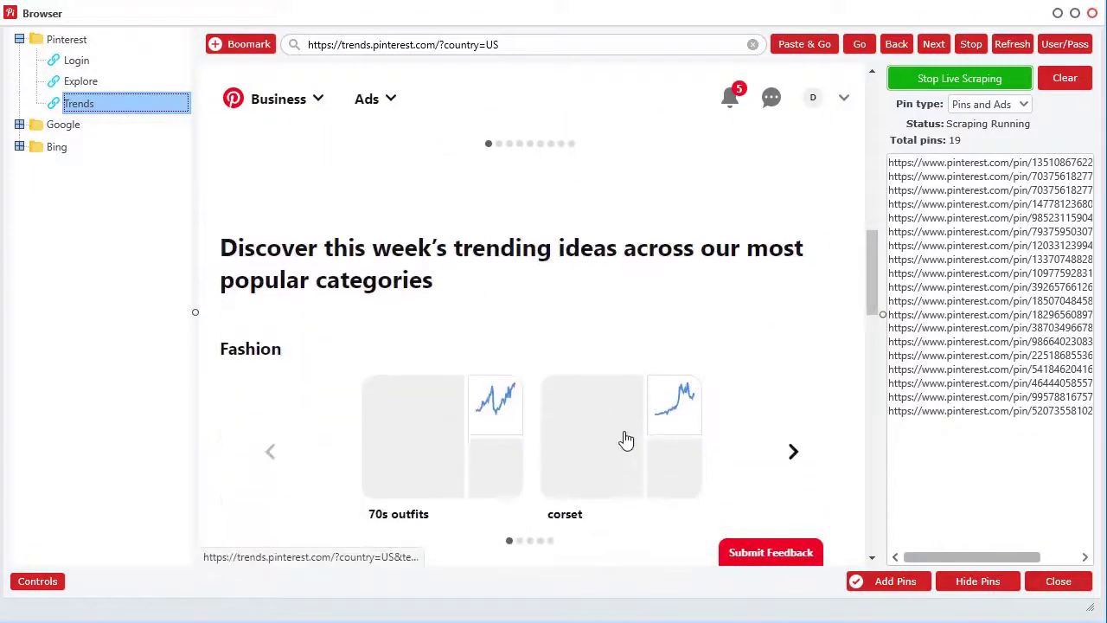
click(623, 441)
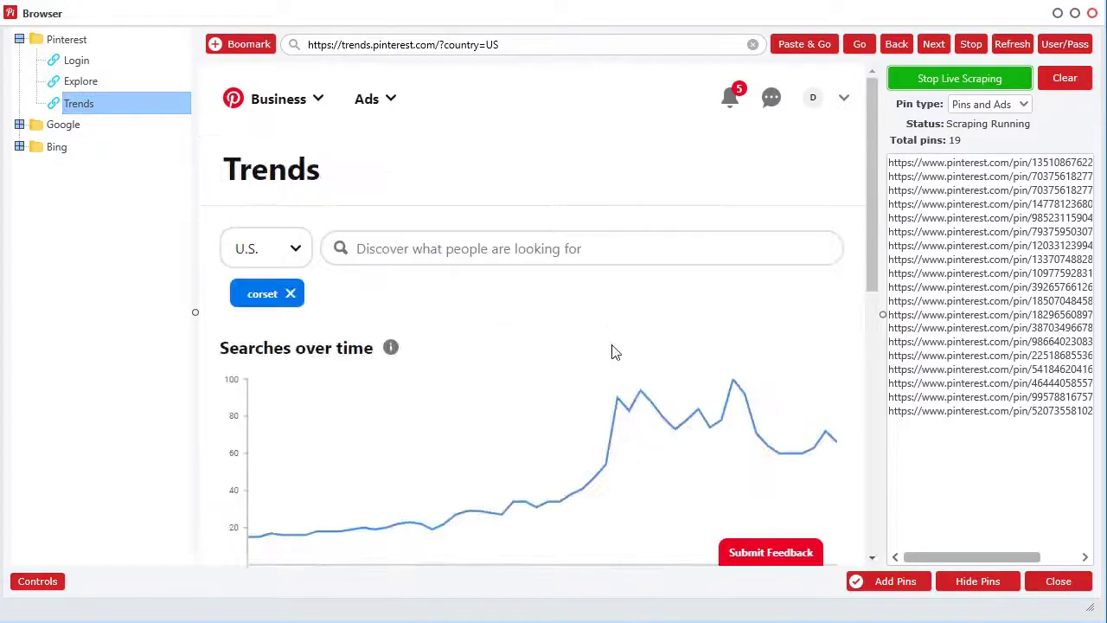
scroll(608, 355, down, 5)
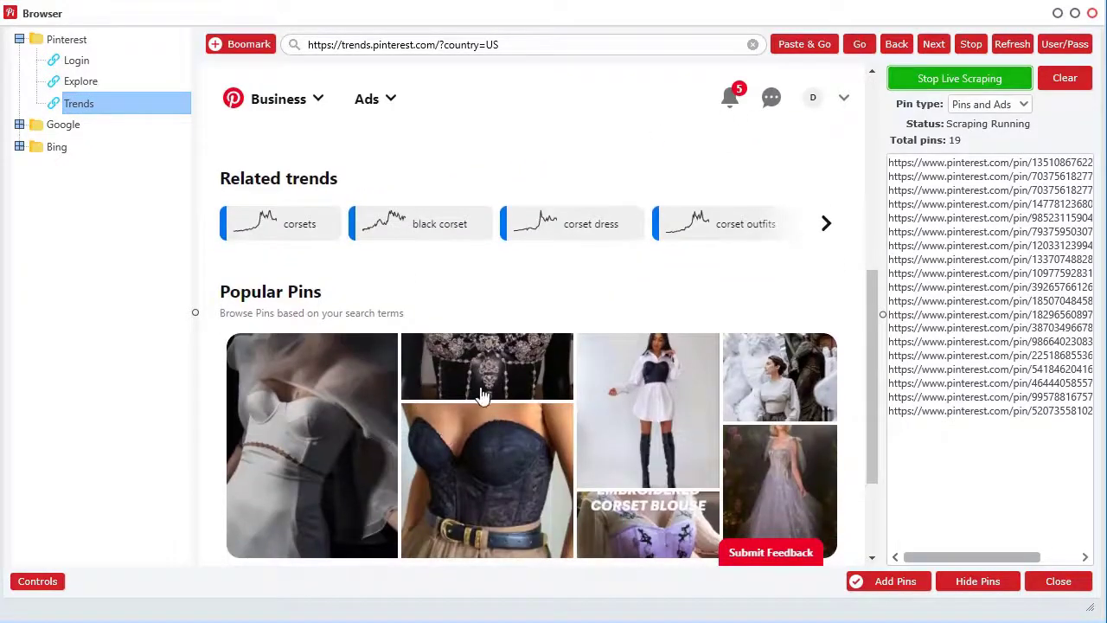
scroll(536, 319, up, 5)
key(alt+Left)
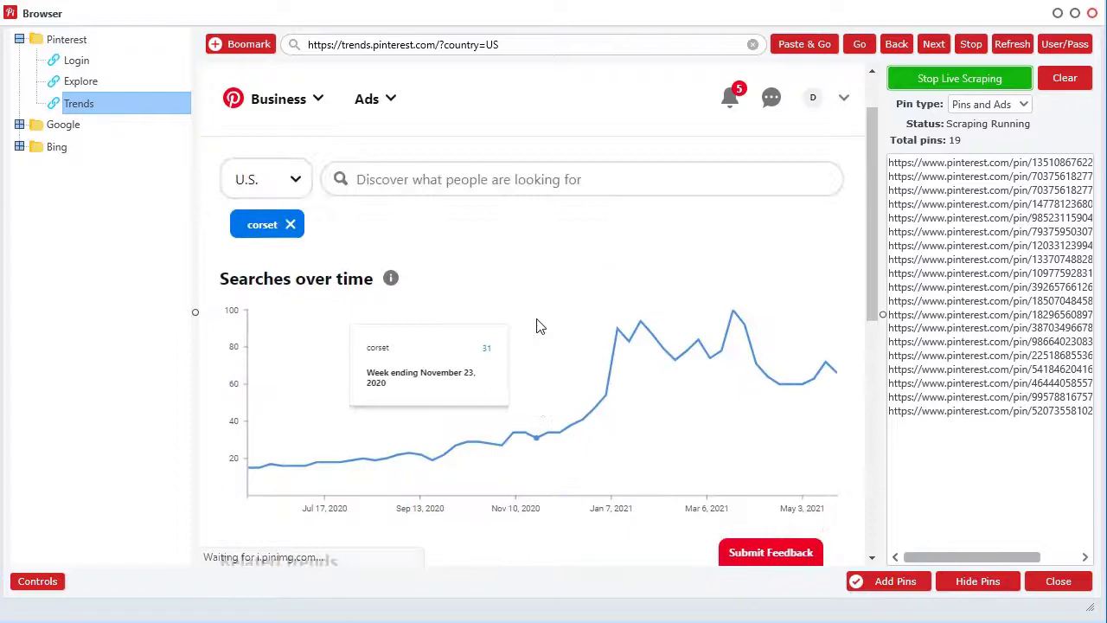
Step: Open the rigatoni recipes trend and its Popular Pins search results
scroll(560, 449, down, 5)
scroll(560, 456, down, 6)
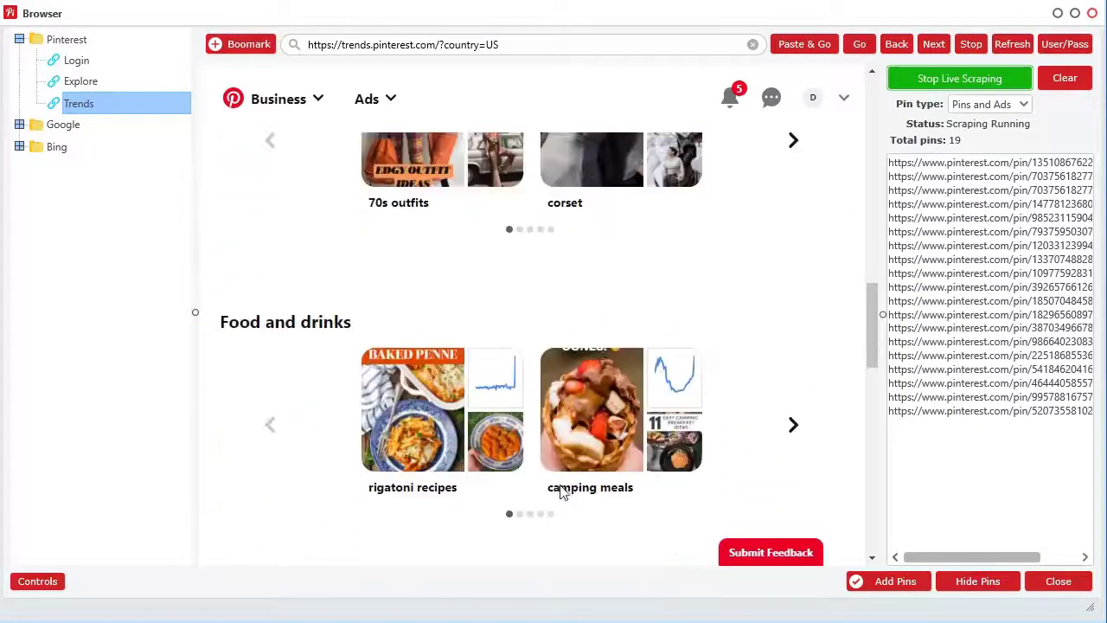
click(418, 372)
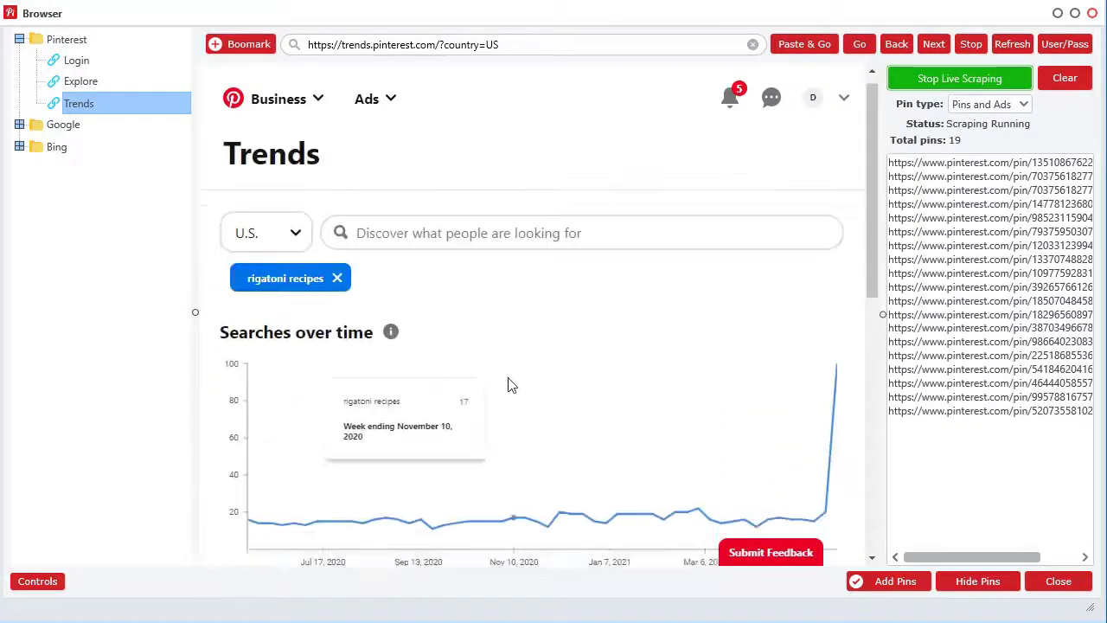
scroll(509, 383, down, 8)
click(338, 336)
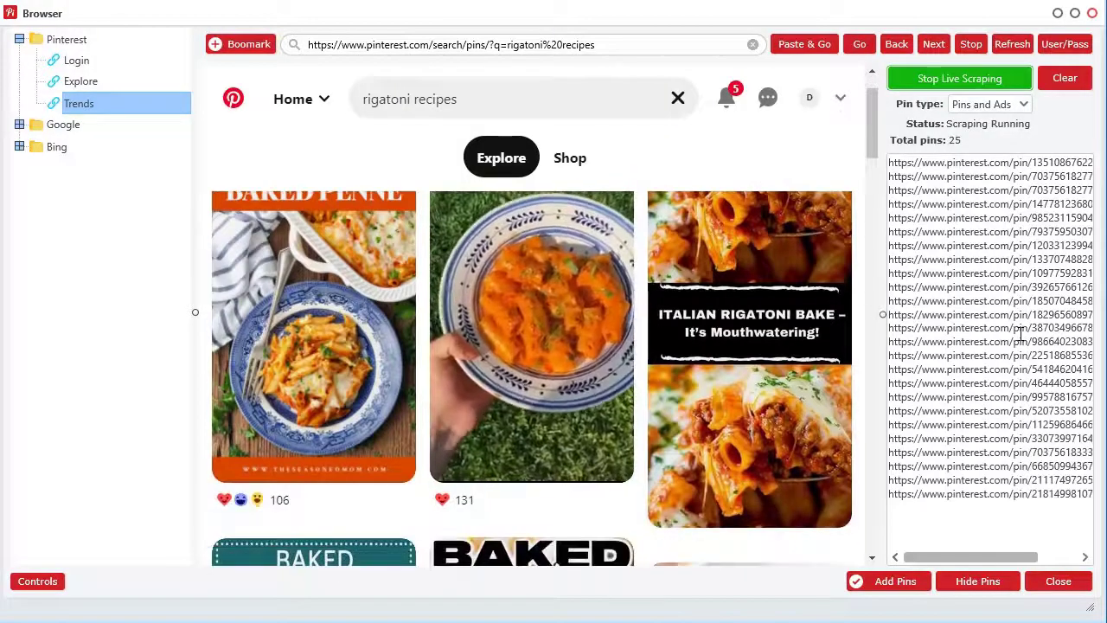
Step: Scroll the rigatoni recipes results up and down until Total pins reads 31
scroll(514, 391, down, 3)
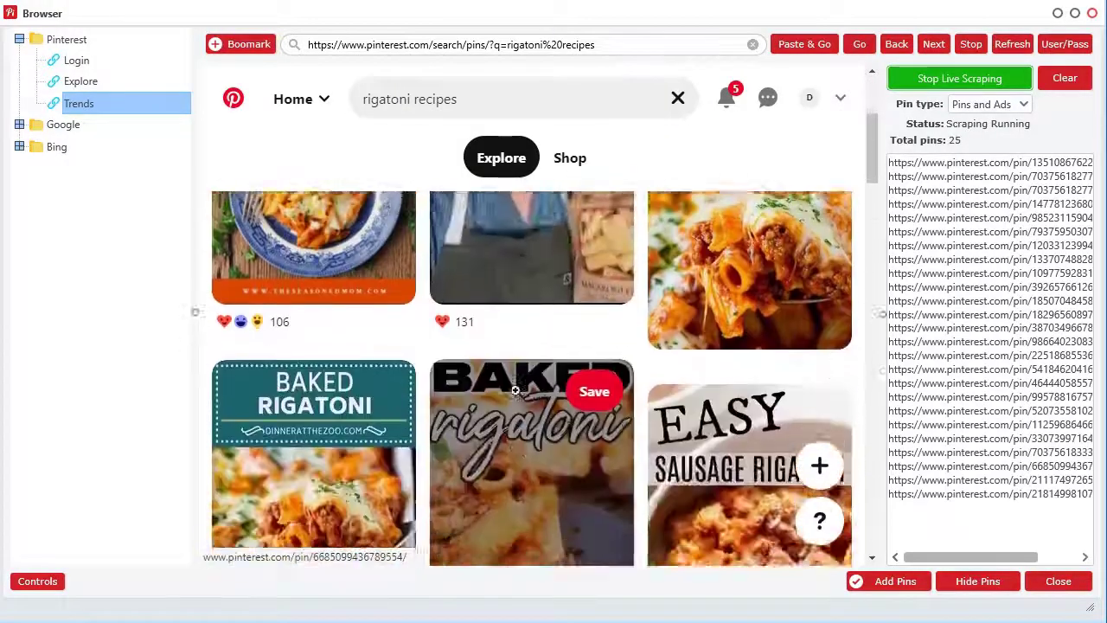
scroll(515, 391, up, 3)
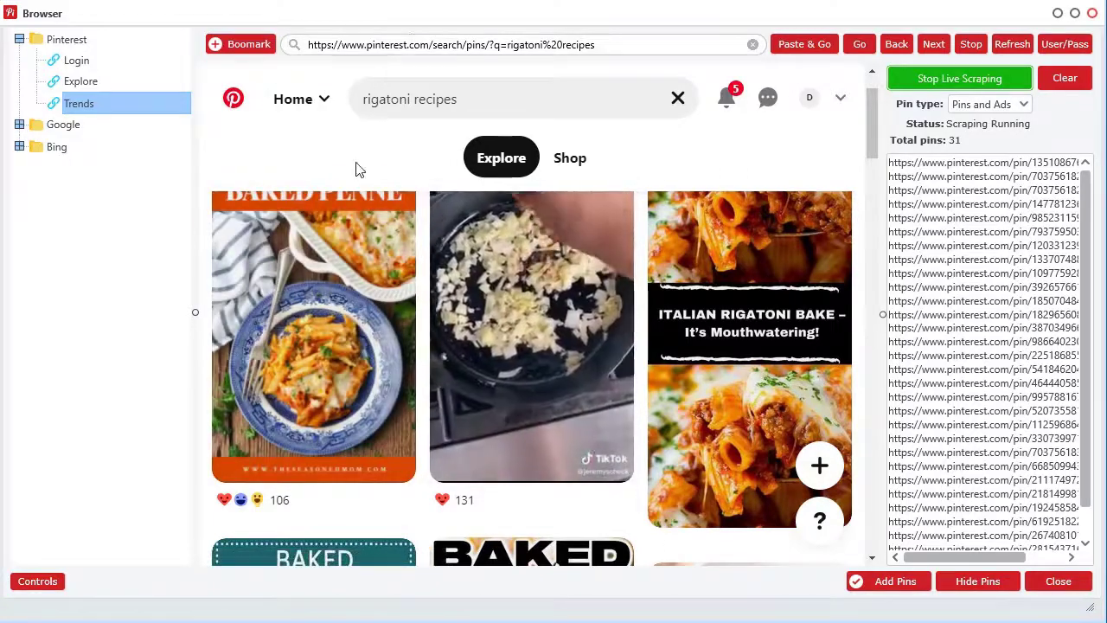
scroll(344, 314, down, 2)
scroll(337, 338, up, 3)
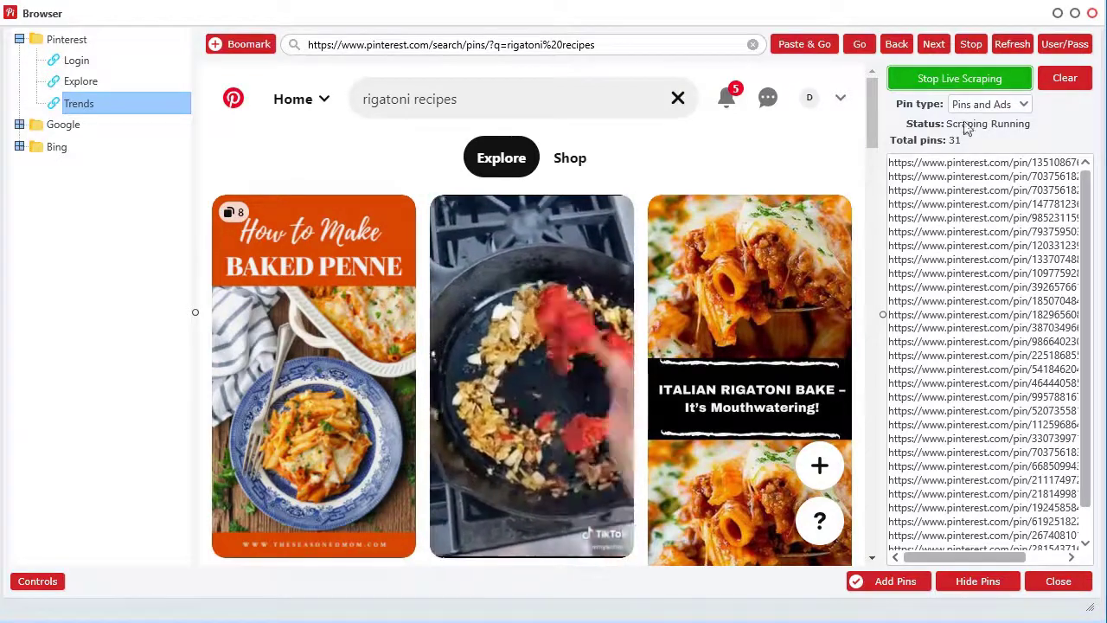
Step: Load the Pinterest login page from the User/Pass menu and move the browser aside
click(1062, 50)
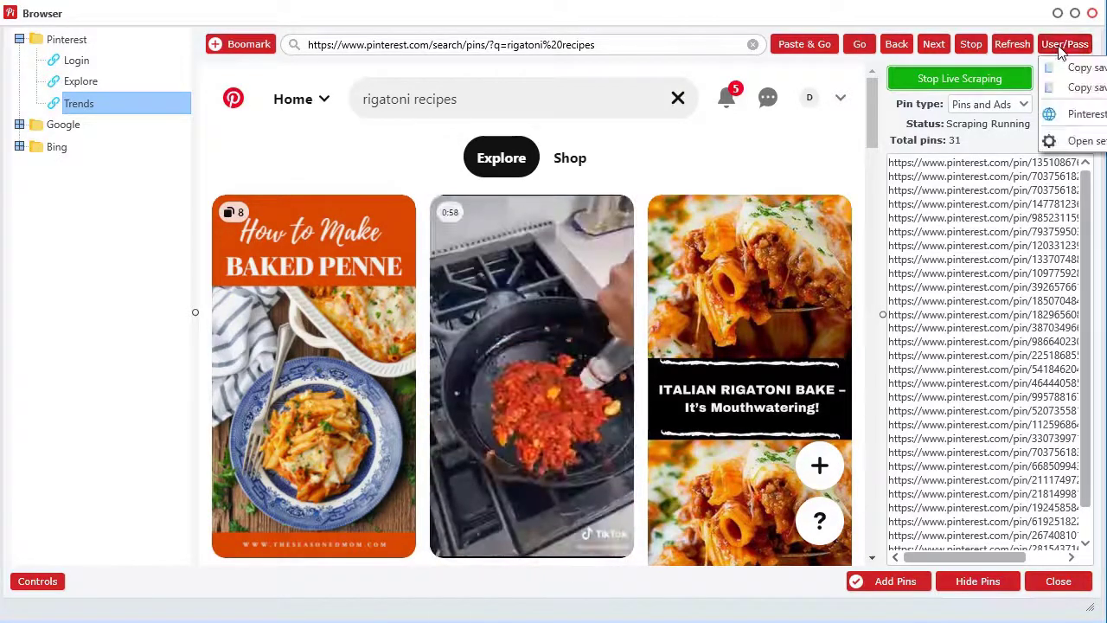
click(1073, 114)
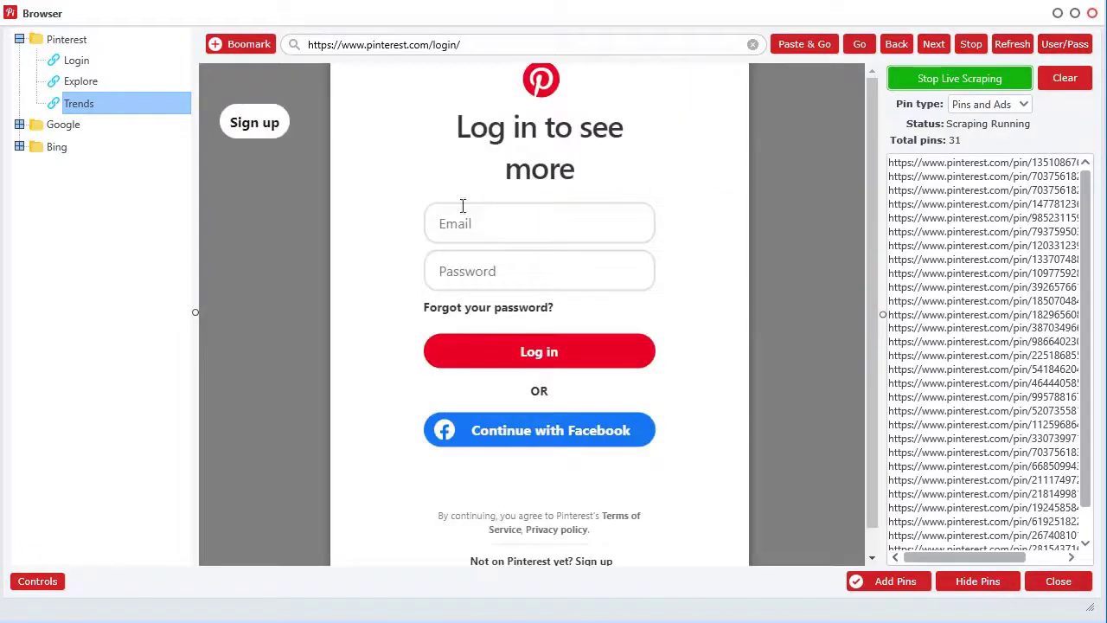
drag(828, 25, 597, 31)
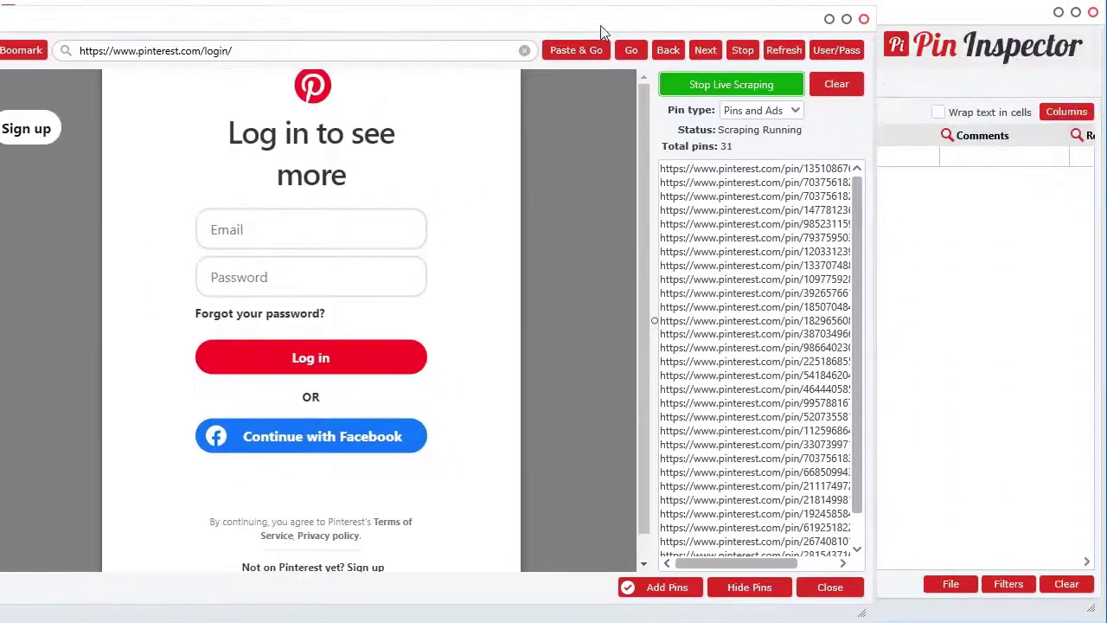
Step: Open the Settings holding the saved Pinterest username and password
click(832, 52)
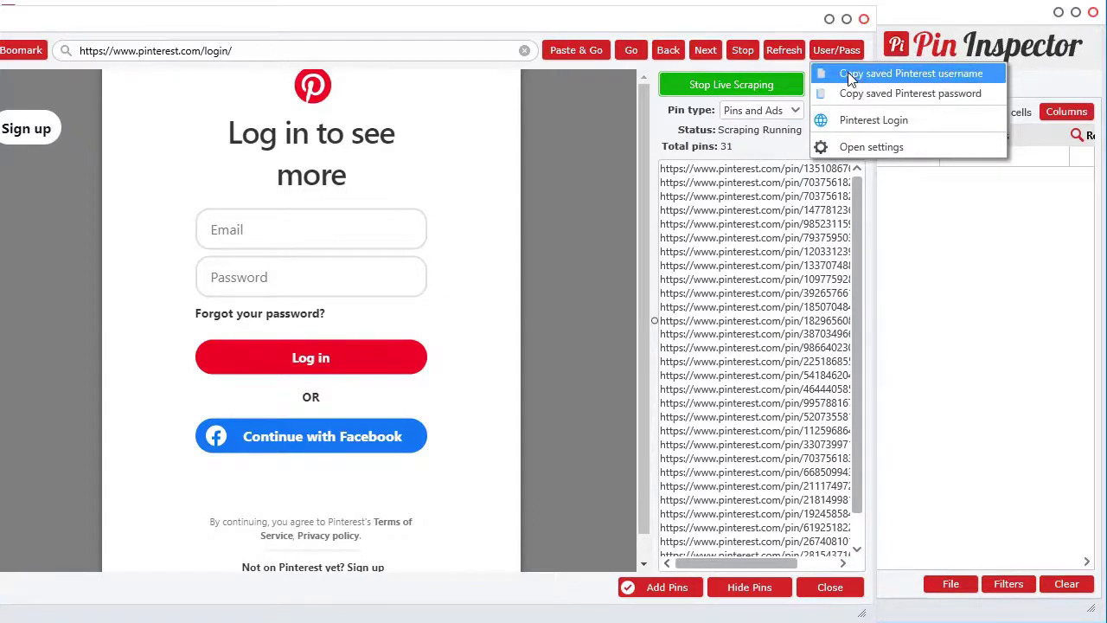
click(874, 149)
drag(726, 300, 593, 296)
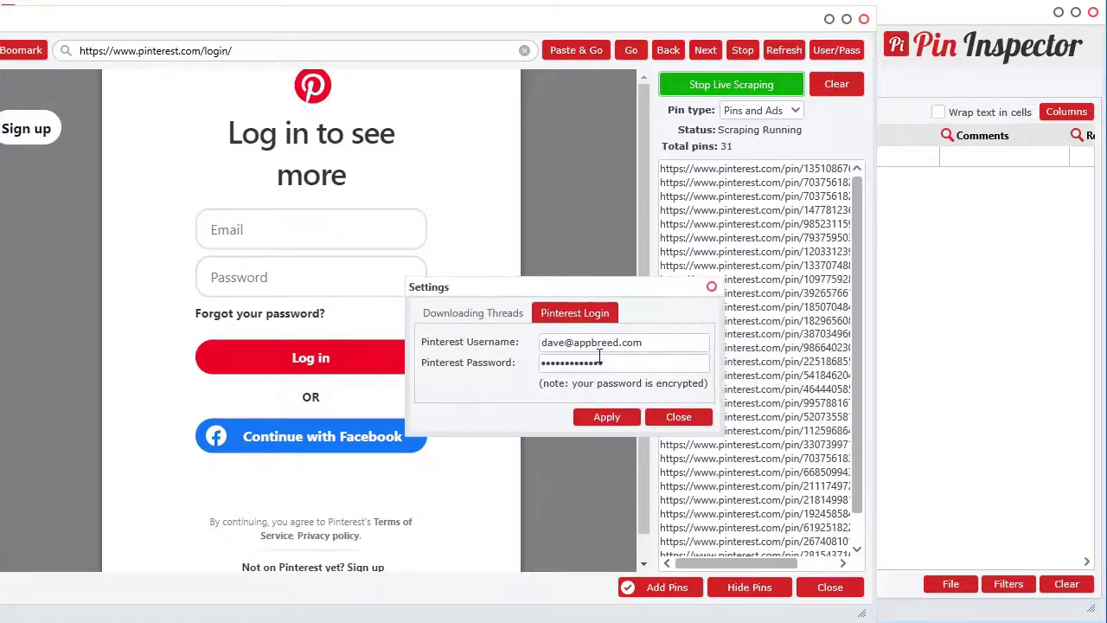
Step: Close Settings and paste the saved Pinterest username into the Email field
click(696, 417)
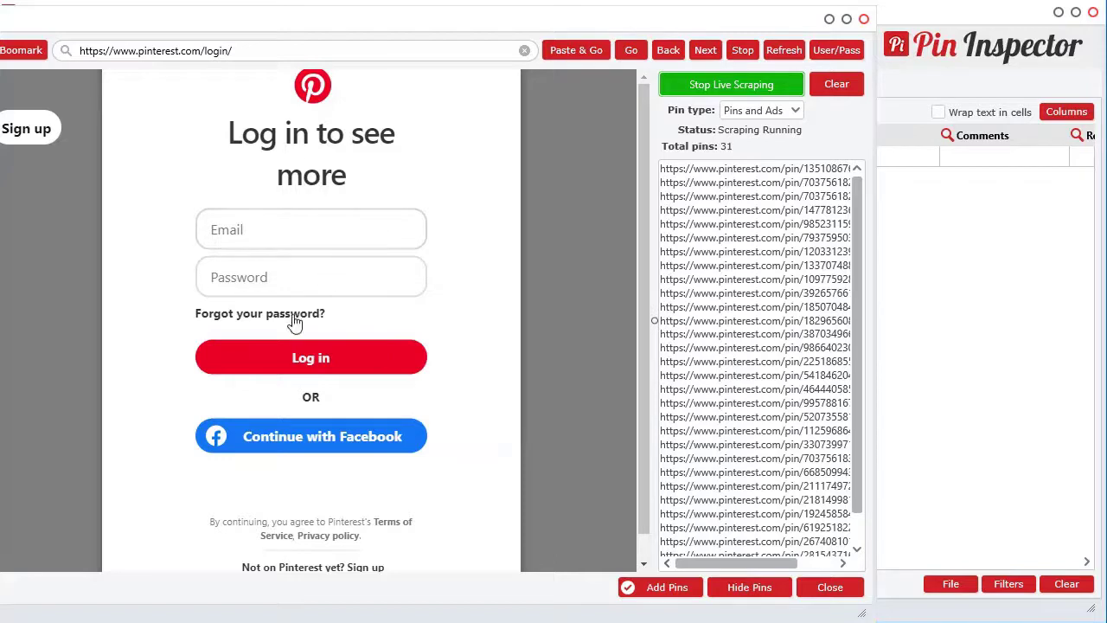
click(837, 50)
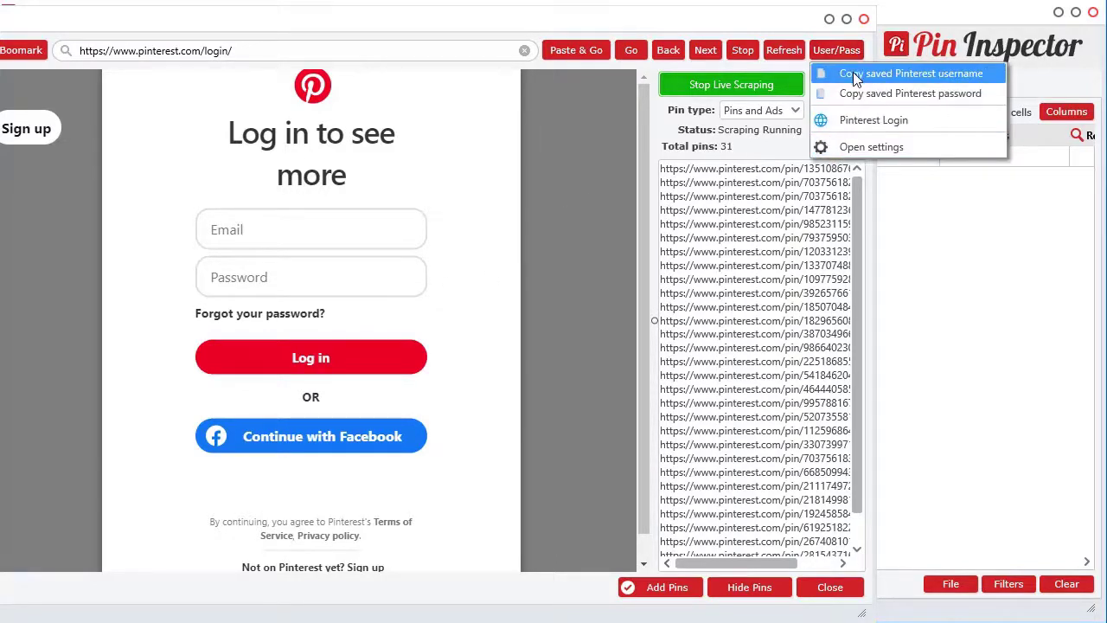
click(854, 75)
click(277, 242)
key(ctrl+v)
Step: Paste the saved password, log in, and reopen Trends in the full-screen browser
click(837, 51)
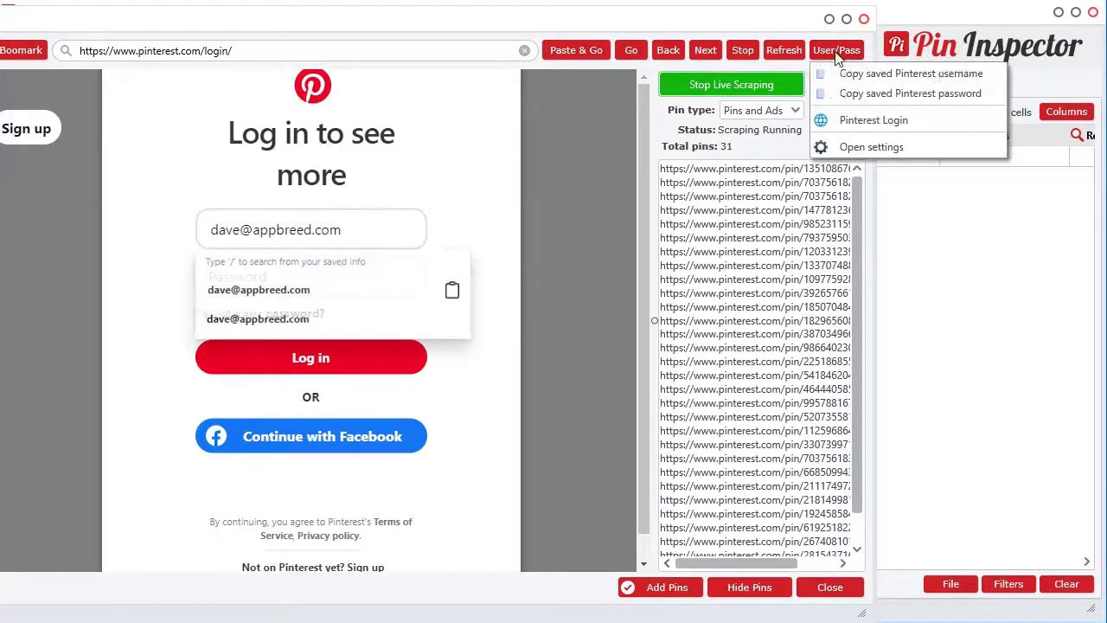
click(911, 93)
click(297, 272)
key(ctrl+v)
click(317, 359)
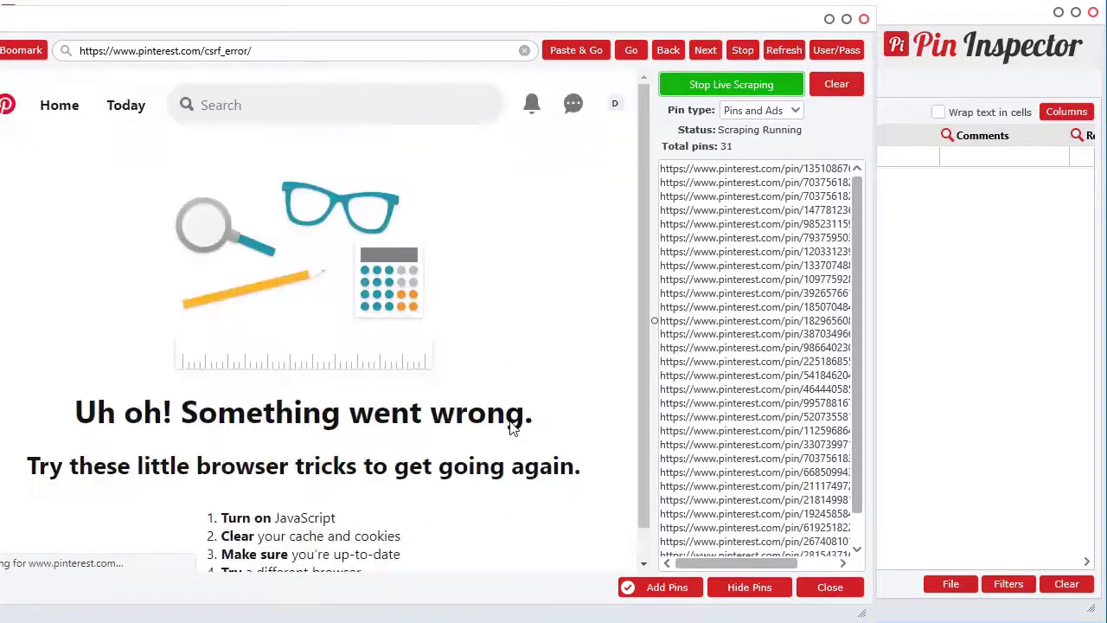
drag(550, 34, 759, 17)
click(69, 108)
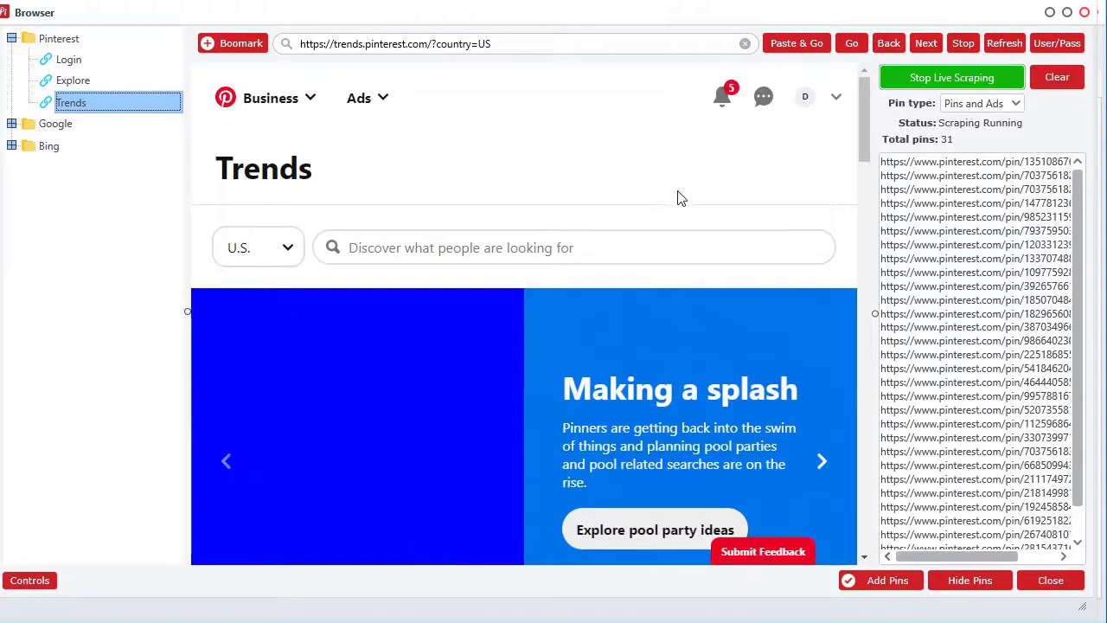
click(270, 249)
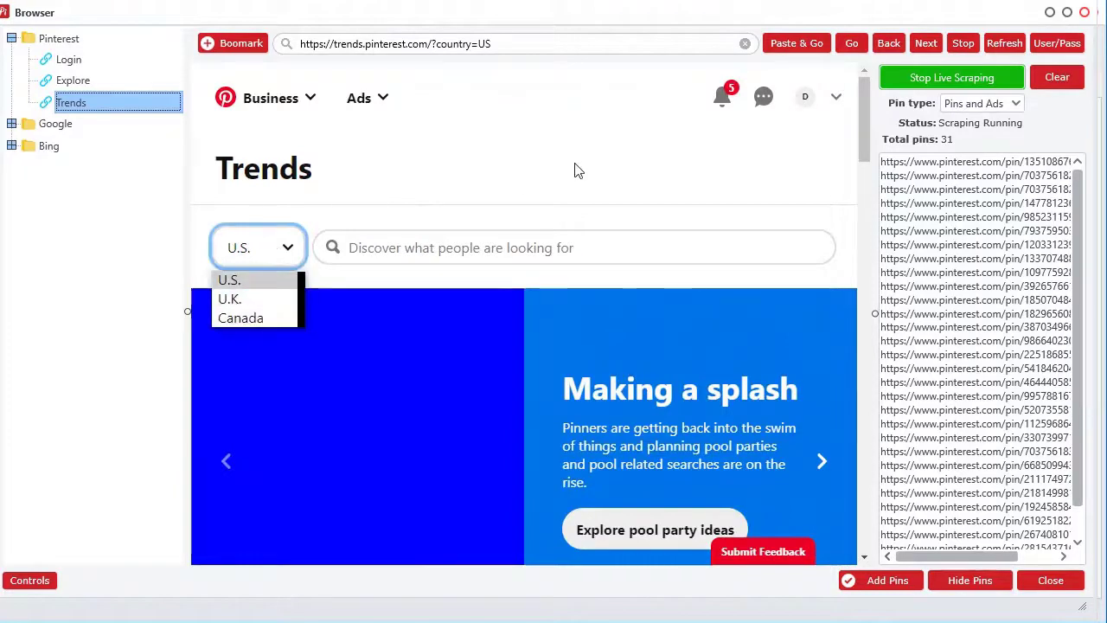
click(598, 181)
drag(864, 130, 752, 170)
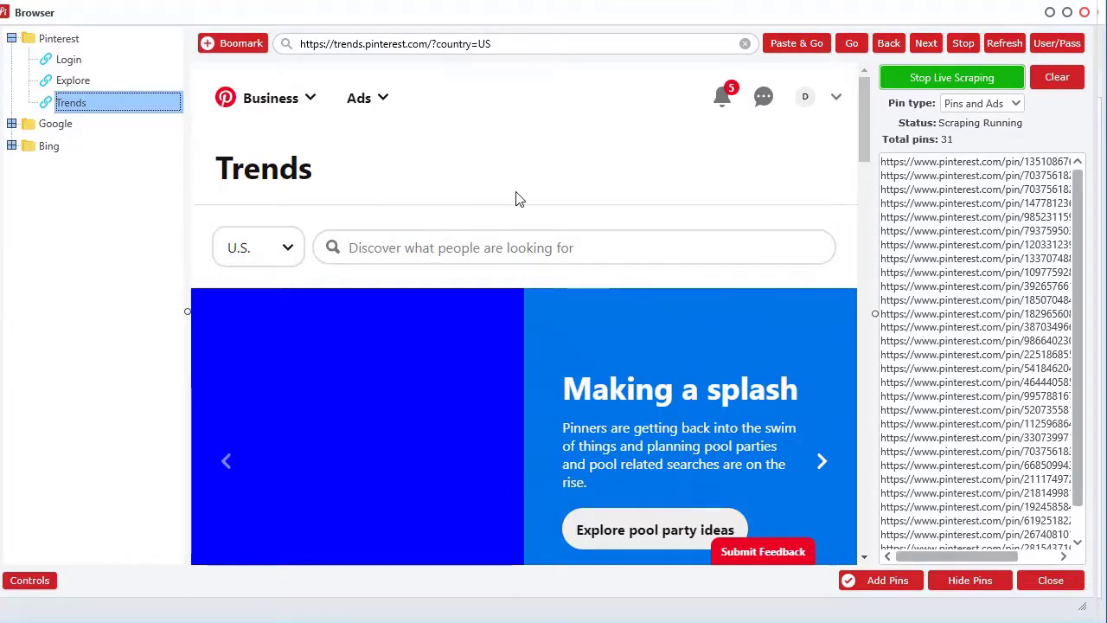
double_click(522, 18)
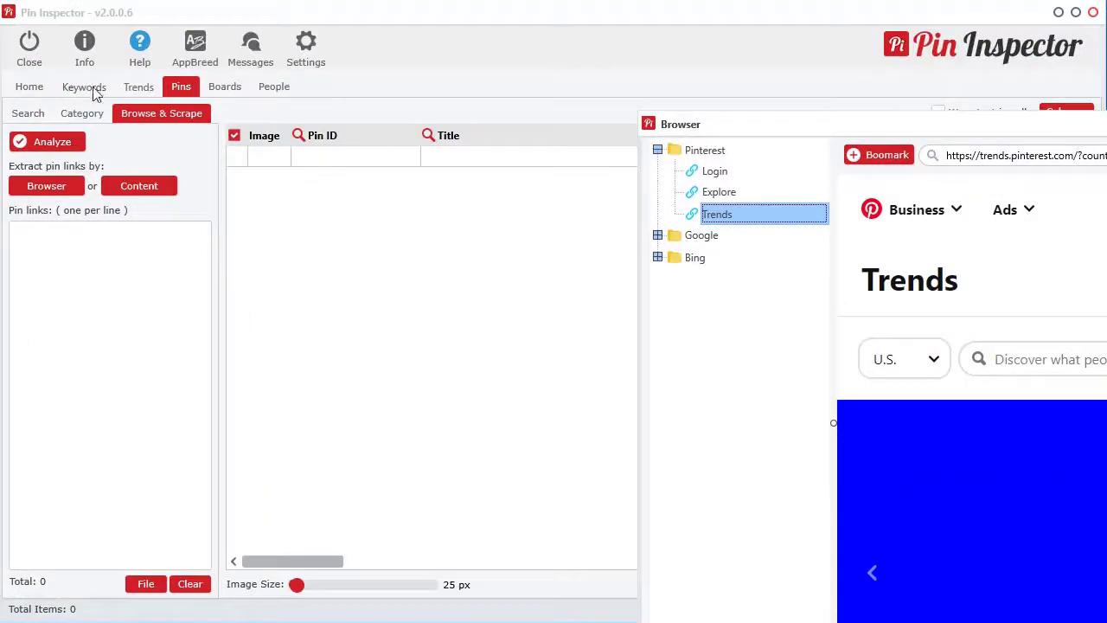
double_click(839, 125)
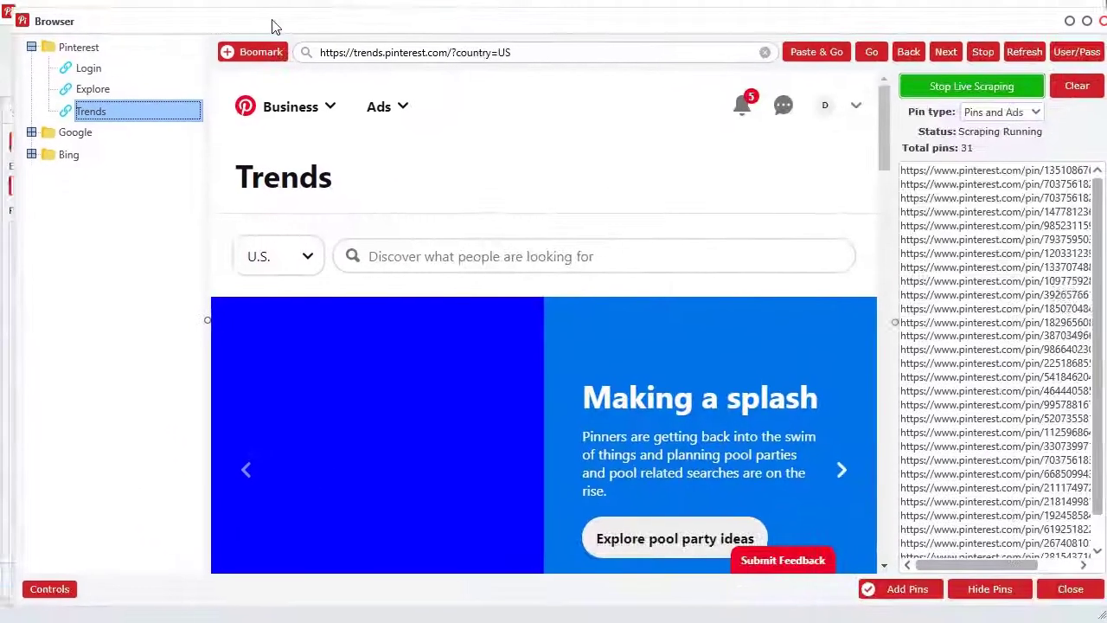